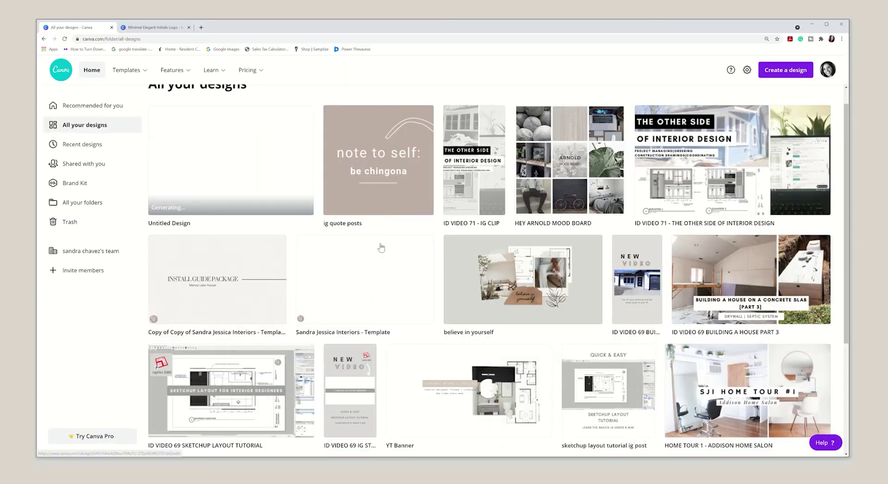
{"action": "scroll", "coordinate": [379, 247], "scroll_direction": "down", "scroll_amount": 1}
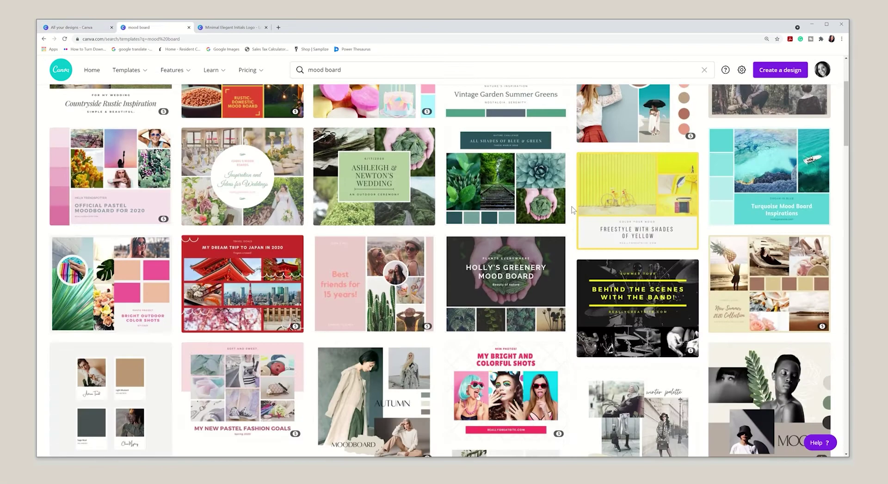
{"action": "scroll", "coordinate": [572, 207], "scroll_direction": "down", "scroll_amount": 5}
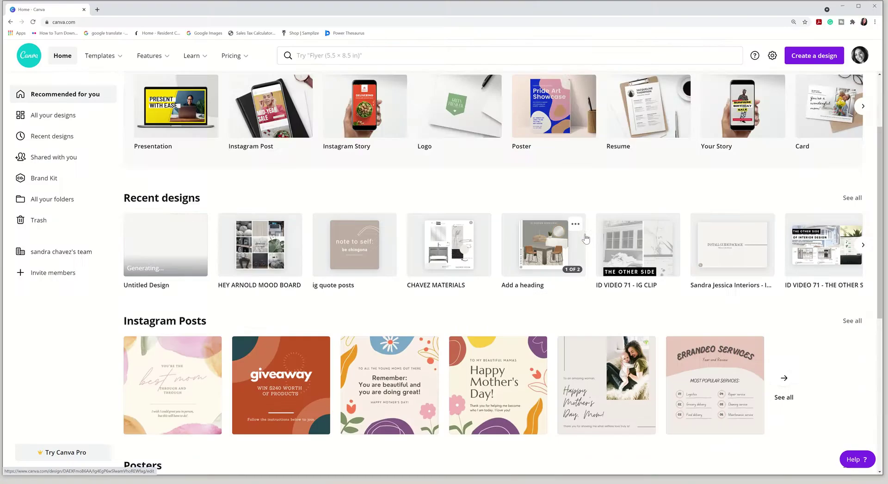
{"action": "scroll", "coordinate": [584, 237], "scroll_direction": "down", "scroll_amount": 5}
{"action": "scroll", "coordinate": [585, 238], "scroll_direction": "down", "scroll_amount": 1}
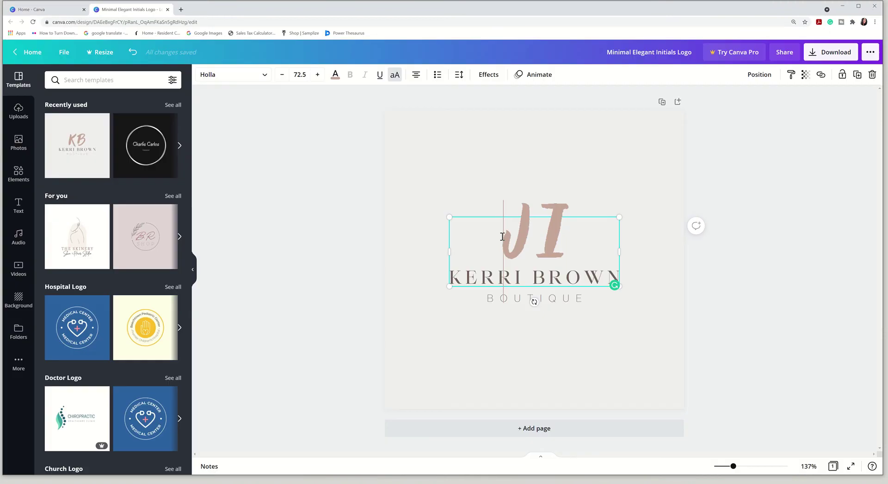
Replace the large initials in the Minimal Elegant Initials Logo template with SJI
{"action": "type", "text": "SJI"}
{"action": "left_click", "coordinate": [396, 214]}
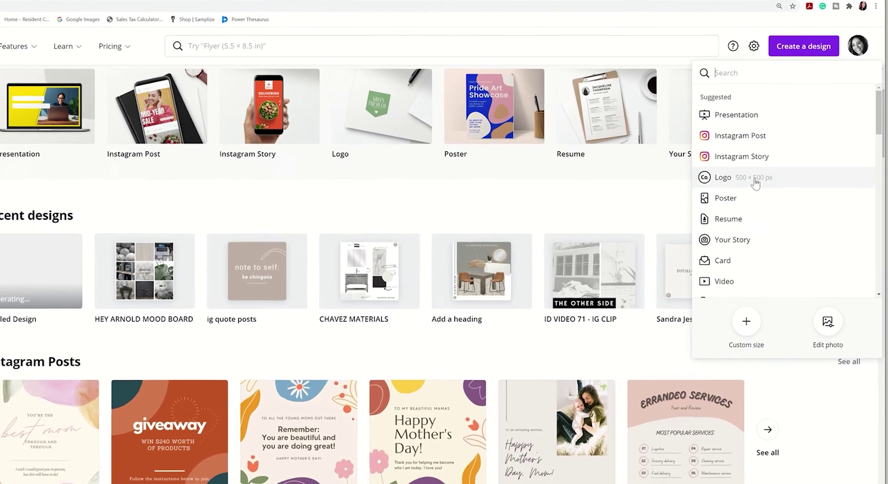
Look through the list of design types offered for creating a new design
{"action": "scroll", "coordinate": [751, 178], "scroll_direction": "down", "scroll_amount": 3}
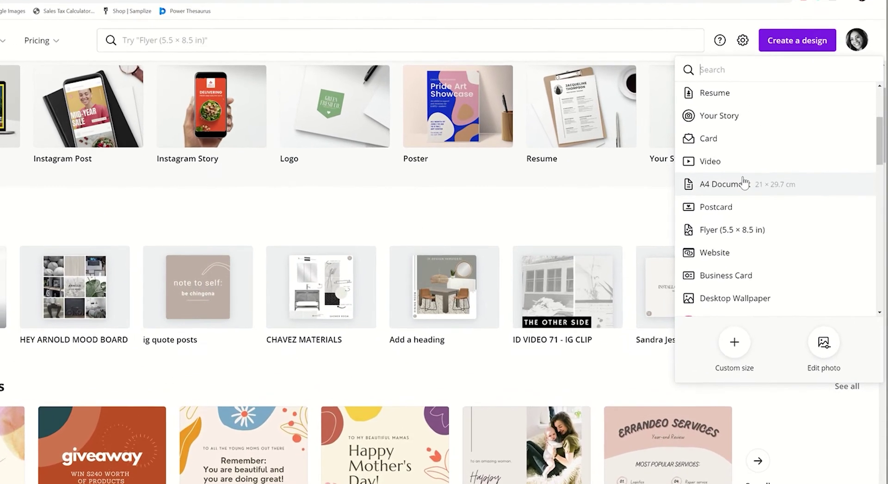
{"action": "scroll", "coordinate": [739, 184], "scroll_direction": "down", "scroll_amount": 2}
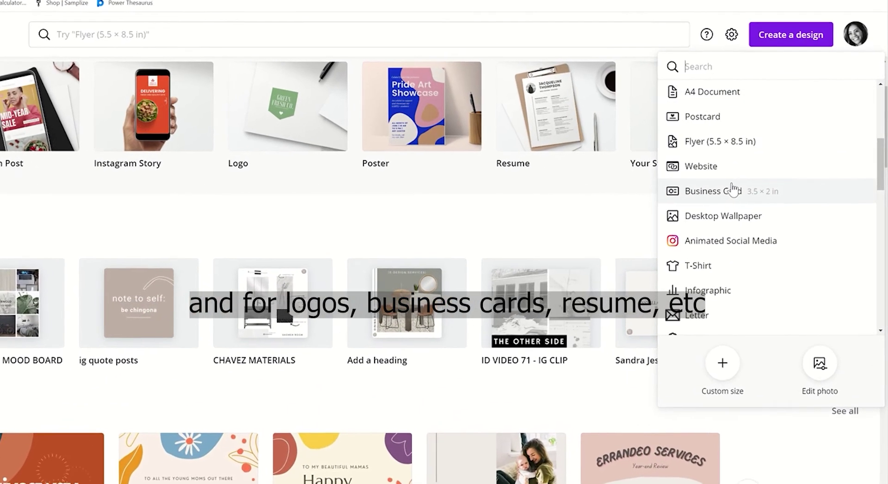
{"action": "scroll", "coordinate": [730, 190], "scroll_direction": "down", "scroll_amount": 2}
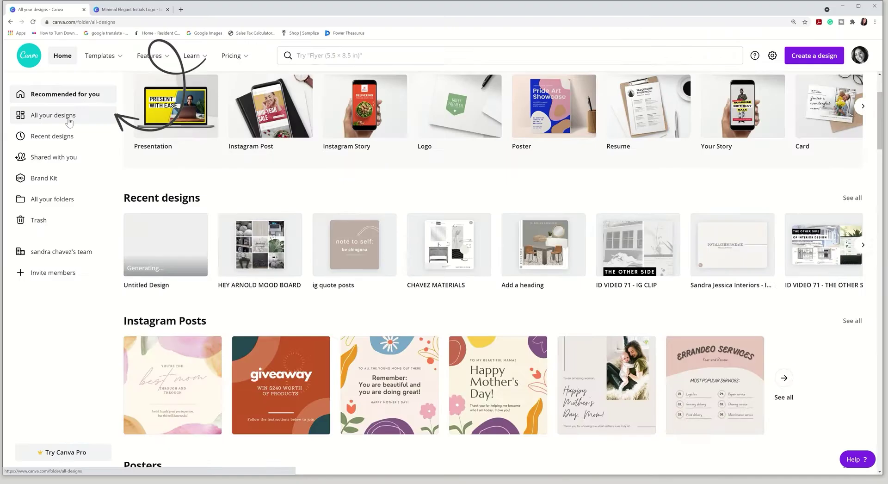
Open the collection of all designs and look through the saved projects
{"action": "left_click", "coordinate": [70, 121]}
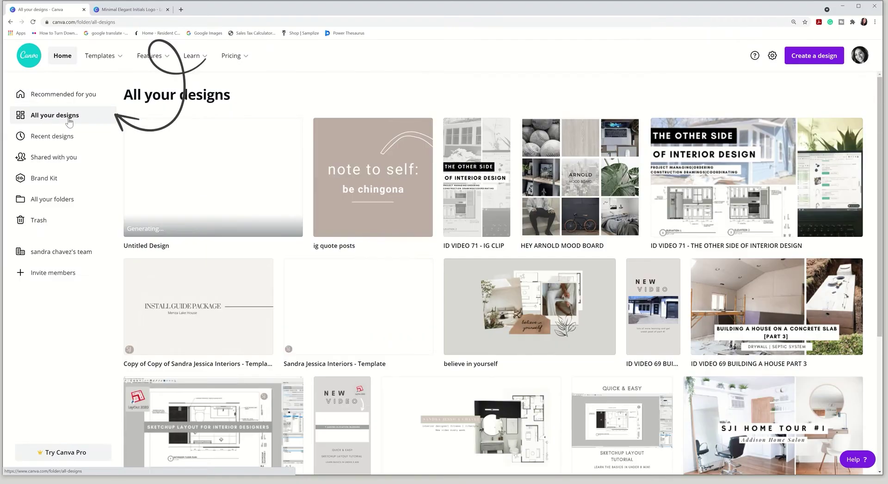
{"action": "scroll", "coordinate": [375, 243], "scroll_direction": "down", "scroll_amount": 1}
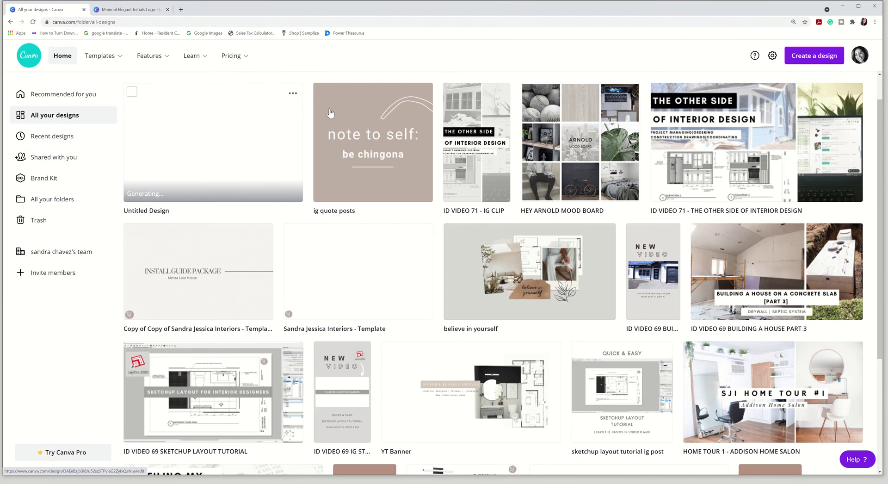
{"action": "scroll", "coordinate": [508, 217], "scroll_direction": "down", "scroll_amount": 3}
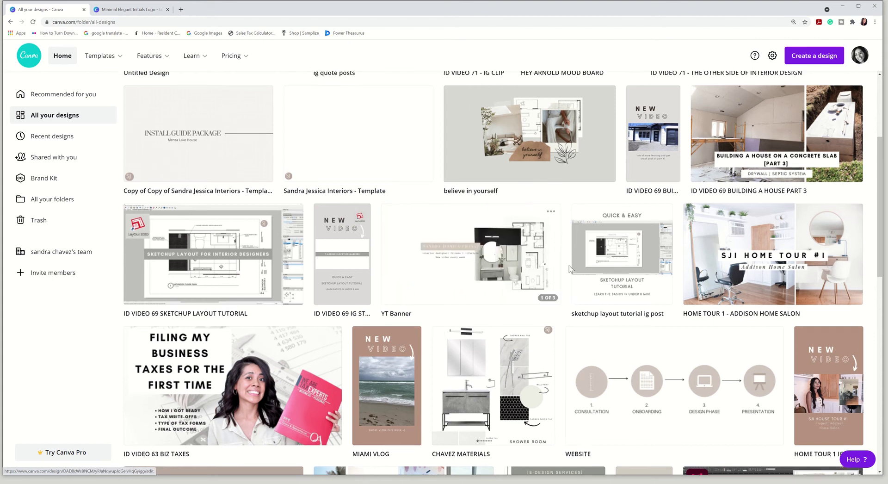
{"action": "scroll", "coordinate": [477, 286], "scroll_direction": "up", "scroll_amount": 4}
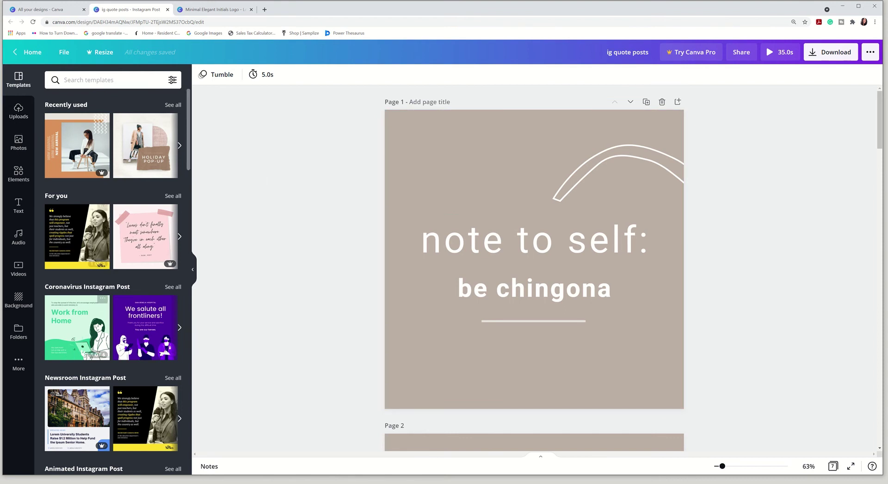
In the ig quote posts design, look through the uploaded images and search the stock photos for modern bathroom
{"action": "left_click_drag", "start_coordinate": [189, 116], "coordinate": [199, 324]}
{"action": "left_click", "coordinate": [16, 110]}
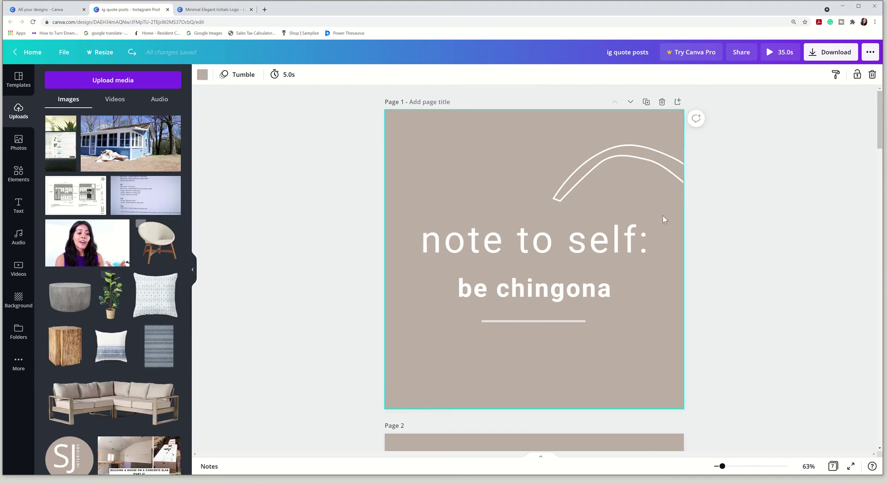
{"action": "left_click", "coordinate": [19, 144]}
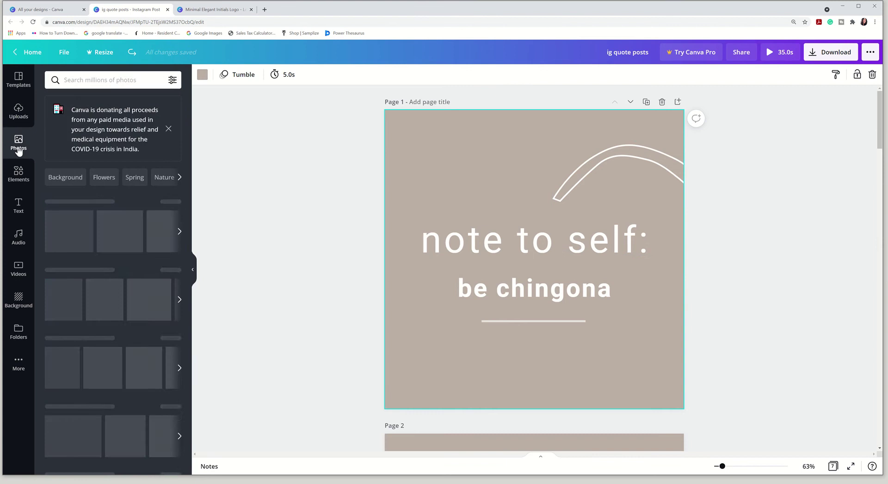
{"action": "scroll", "coordinate": [164, 229], "scroll_direction": "down", "scroll_amount": 4}
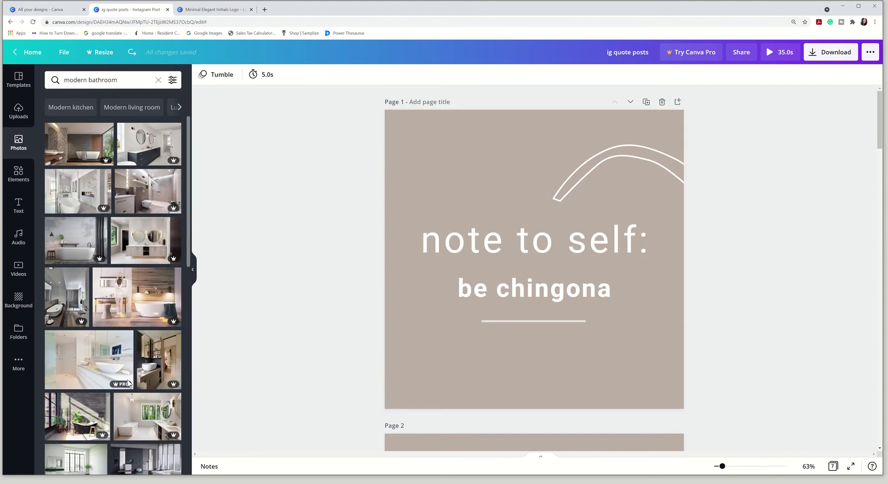
{"action": "scroll", "coordinate": [128, 381], "scroll_direction": "down", "scroll_amount": 3}
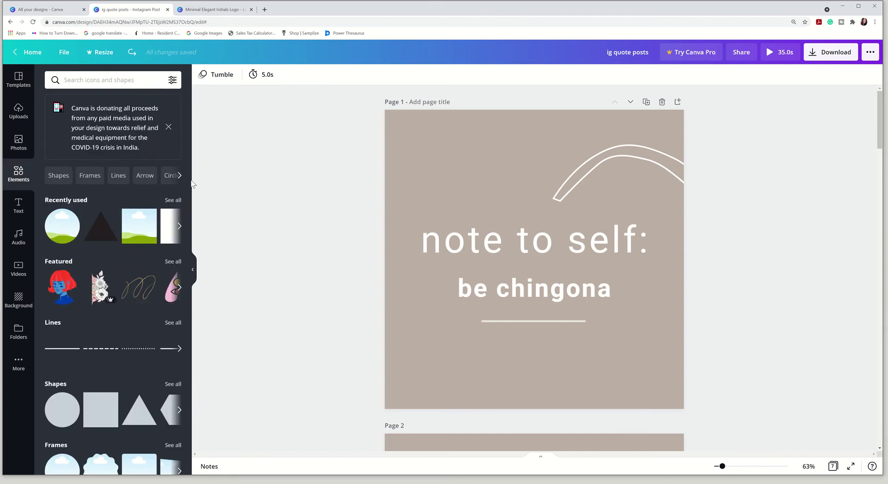
Browse the Elements library and place the bottle outline from Simple Drawn Objects in page 1's lower-left corner
{"action": "scroll", "coordinate": [190, 226], "scroll_direction": "down", "scroll_amount": 5}
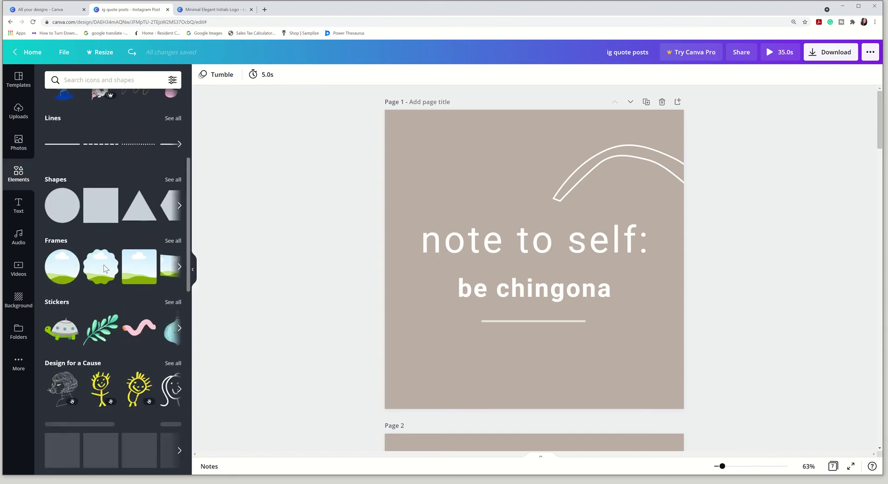
{"action": "scroll", "coordinate": [170, 245], "scroll_direction": "down", "scroll_amount": 2}
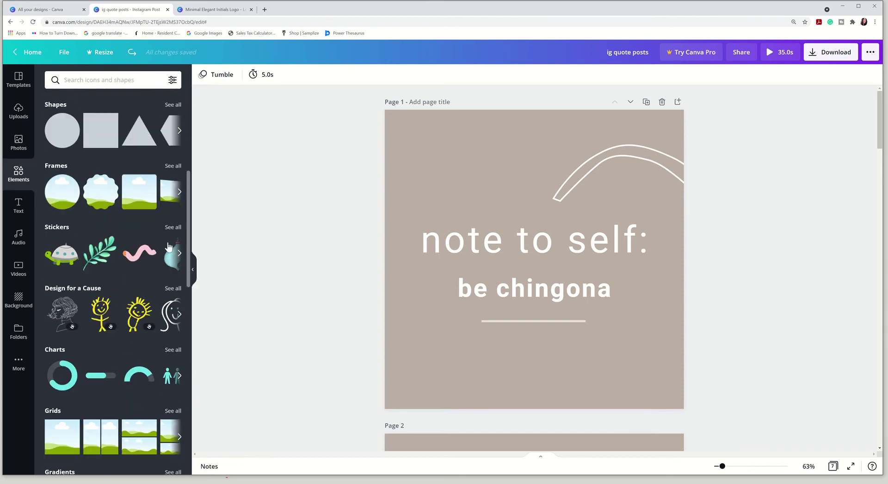
{"action": "scroll", "coordinate": [168, 245], "scroll_direction": "down", "scroll_amount": 13}
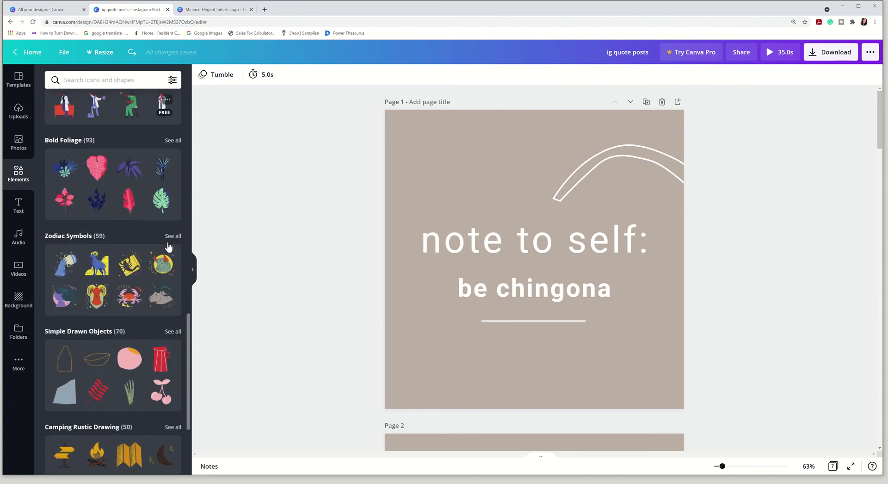
{"action": "scroll", "coordinate": [168, 241], "scroll_direction": "down", "scroll_amount": 6}
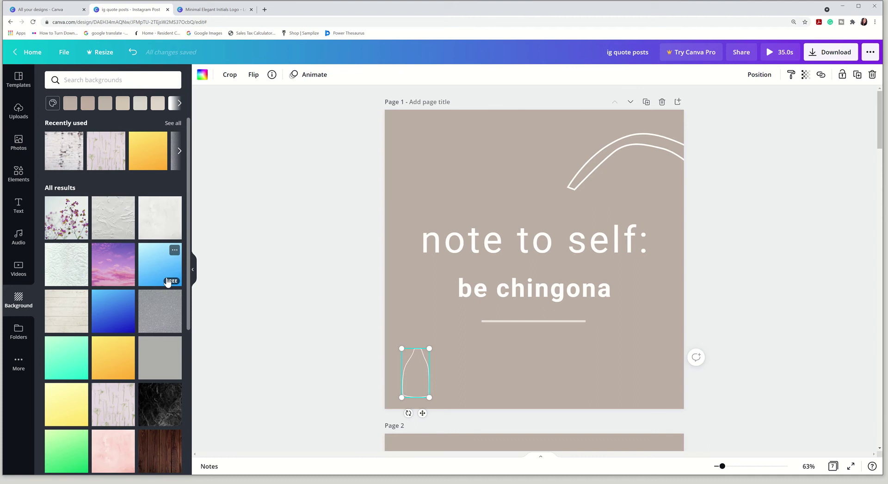
Look through the background images and the text font combinations available for the quote post
{"action": "scroll", "coordinate": [168, 282], "scroll_direction": "down", "scroll_amount": 10}
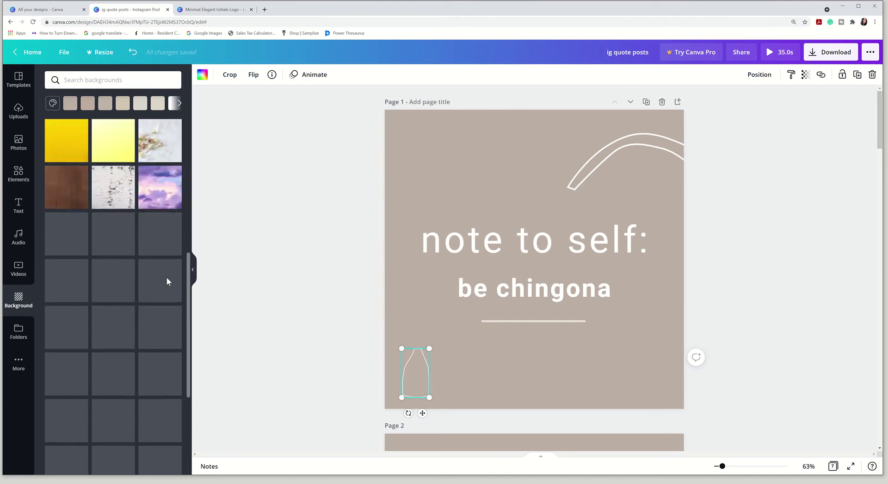
{"action": "left_click", "coordinate": [114, 279]}
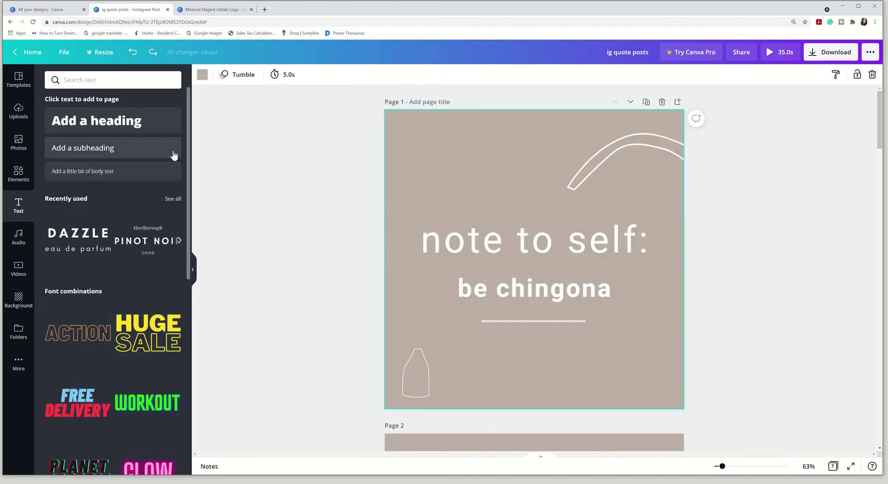
{"action": "scroll", "coordinate": [180, 232], "scroll_direction": "down", "scroll_amount": 6}
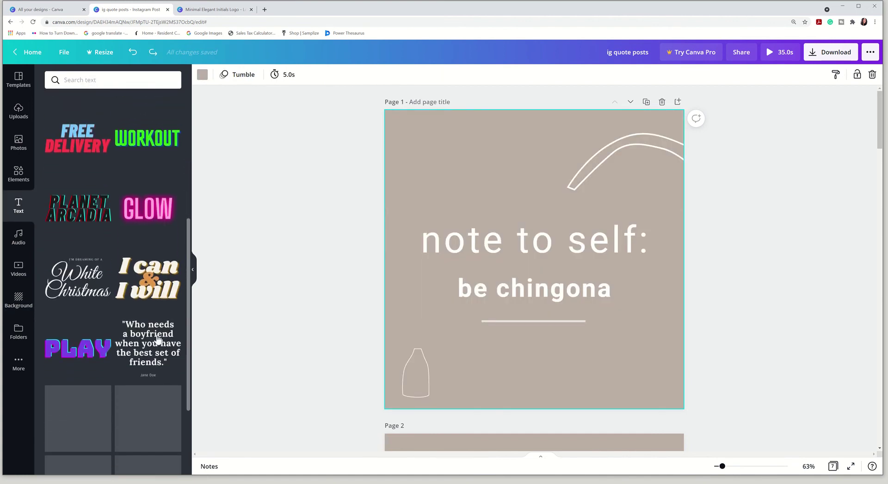
{"action": "scroll", "coordinate": [189, 309], "scroll_direction": "down", "scroll_amount": 9}
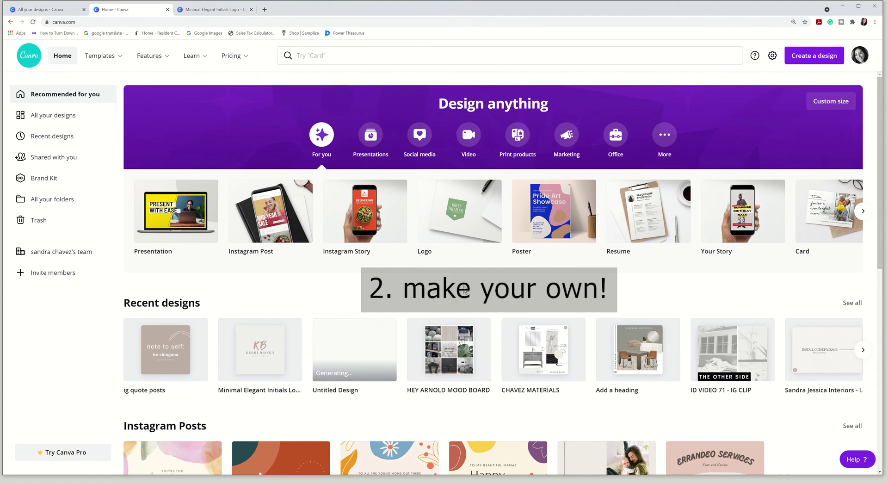
Search the templates for mood board from the home page and look through the results
{"action": "left_click", "coordinate": [324, 55]}
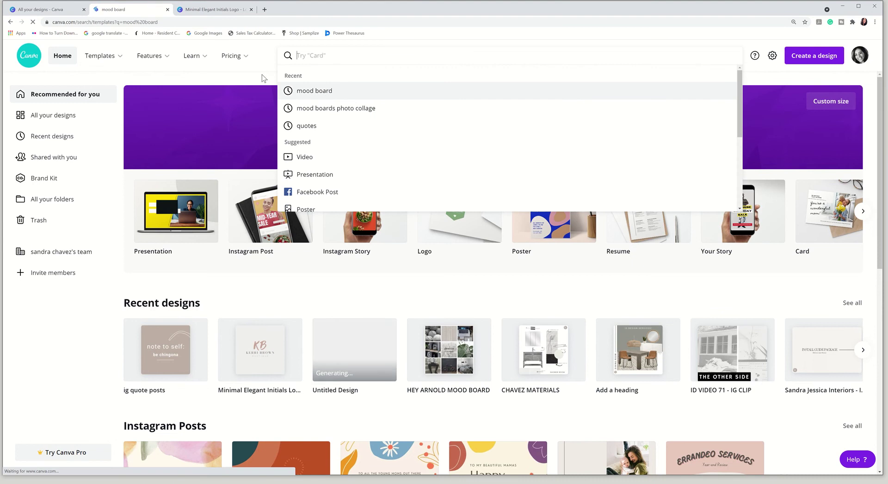
{"action": "left_click", "coordinate": [315, 90]}
{"action": "scroll", "coordinate": [582, 207], "scroll_direction": "down", "scroll_amount": 5}
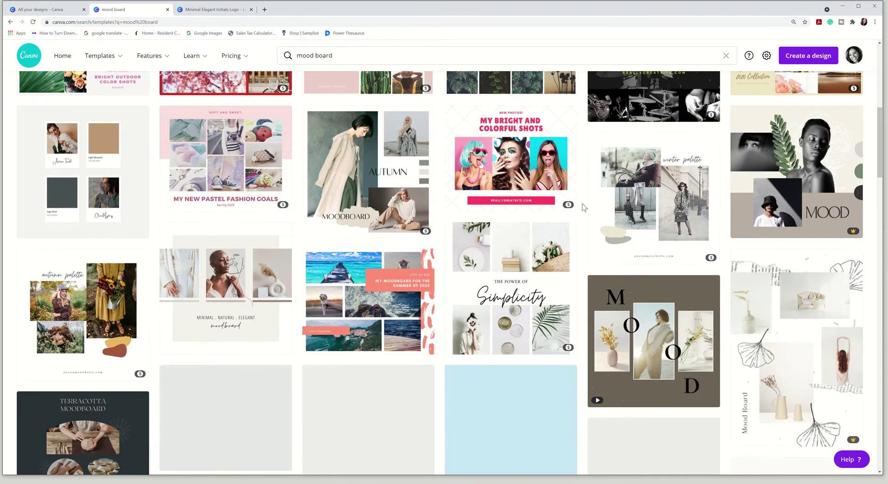
Preview the Mood Board Branding Instagram Post template, close it, and open the Fashion Style Brand Mood Board template for editing
{"action": "left_click", "coordinate": [326, 262]}
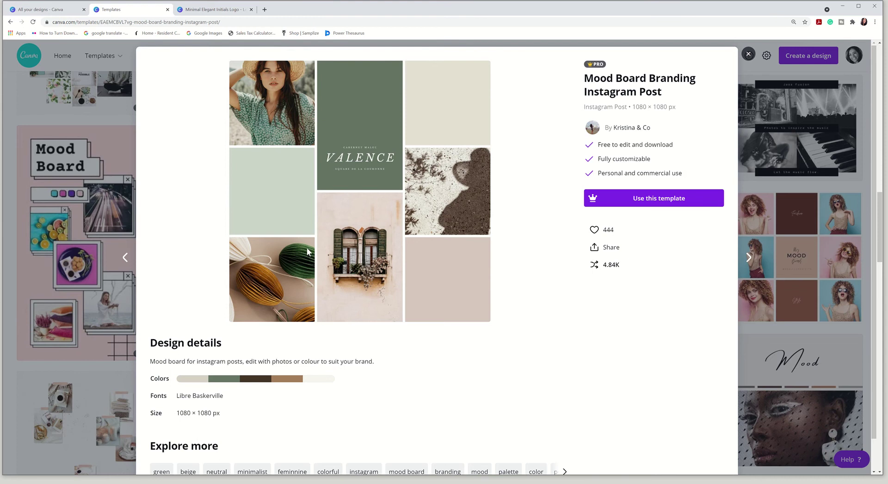
{"action": "left_click", "coordinate": [748, 54]}
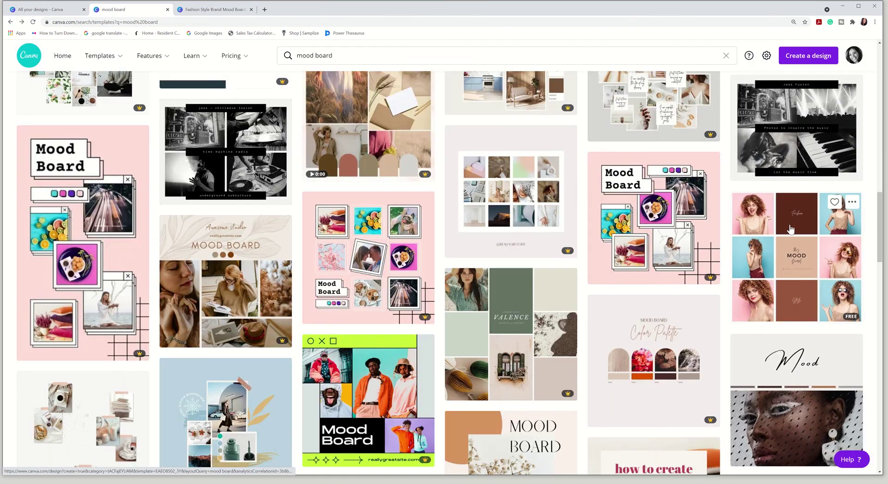
{"action": "left_click", "coordinate": [191, 11]}
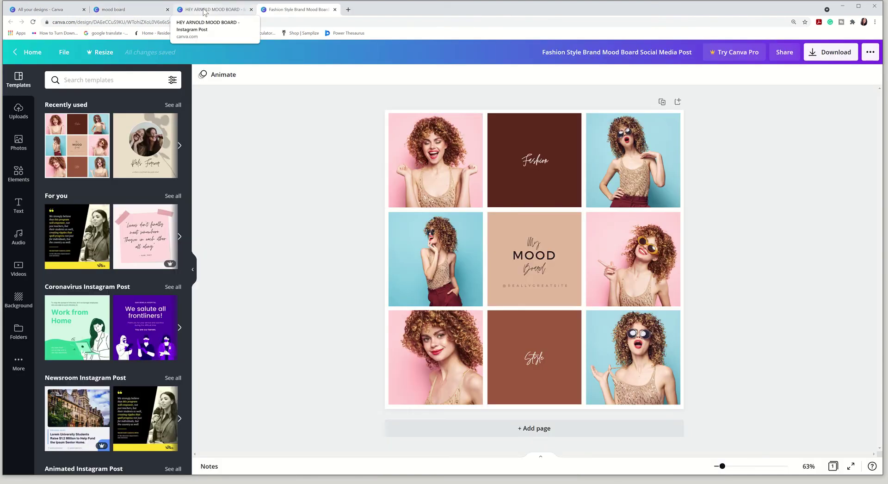
View the finished HEY ARNOLD MOOD BOARD design for comparison and return to the Fashion Style Brand Mood Board
{"action": "left_click", "coordinate": [203, 12]}
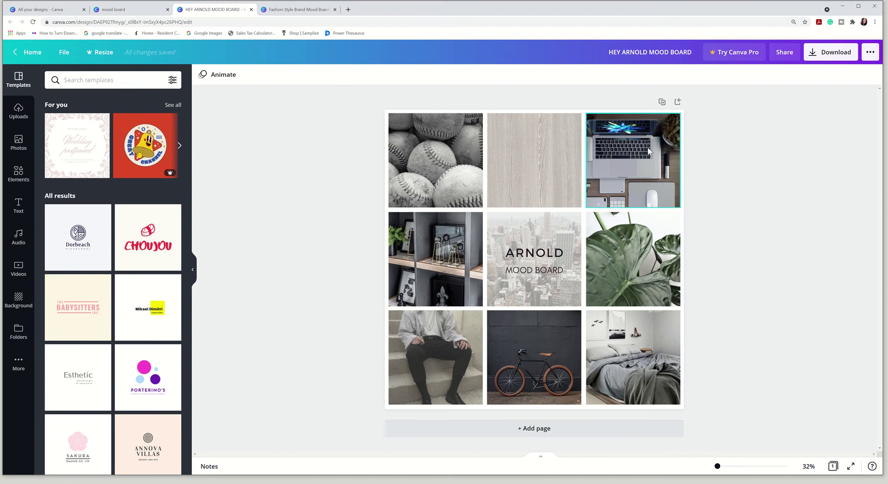
{"action": "key", "text": "ctrl+Tab"}
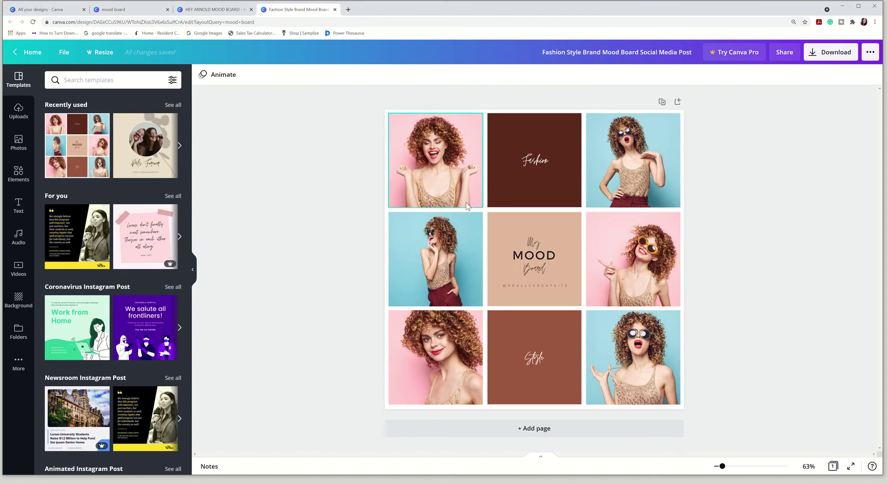
Upload the seven neutral-toned inspiration photos from the computer to the design's media uploads
{"action": "key", "text": "alt+Tab"}
{"action": "left_click_drag", "start_coordinate": [410, 236], "coordinate": [112, 170]}
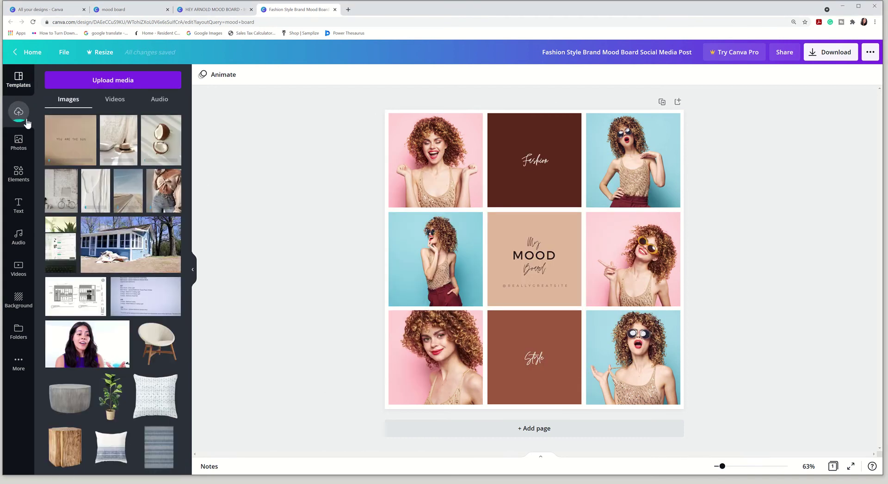
Replace the template's portraits with uploaded photos, placing the denim outfit in the top-left tile and the coconut in the top-right tile
{"action": "left_click", "coordinate": [162, 198]}
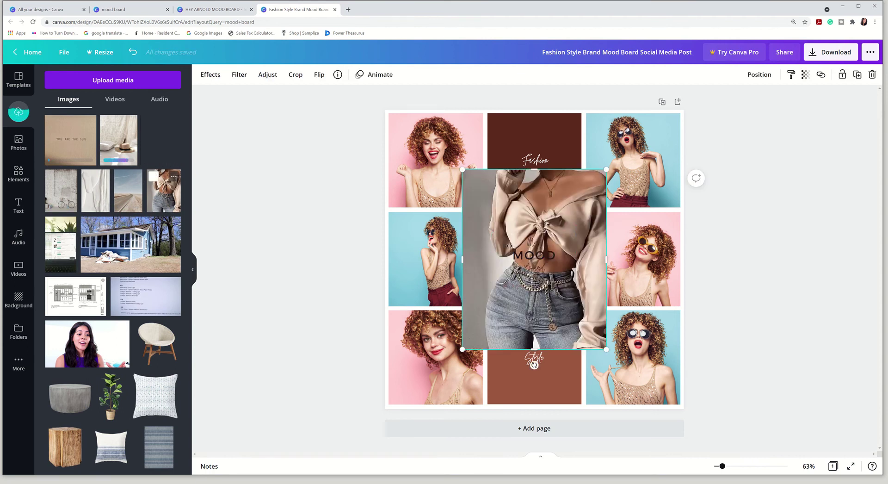
{"action": "left_click_drag", "start_coordinate": [527, 207], "coordinate": [628, 242]}
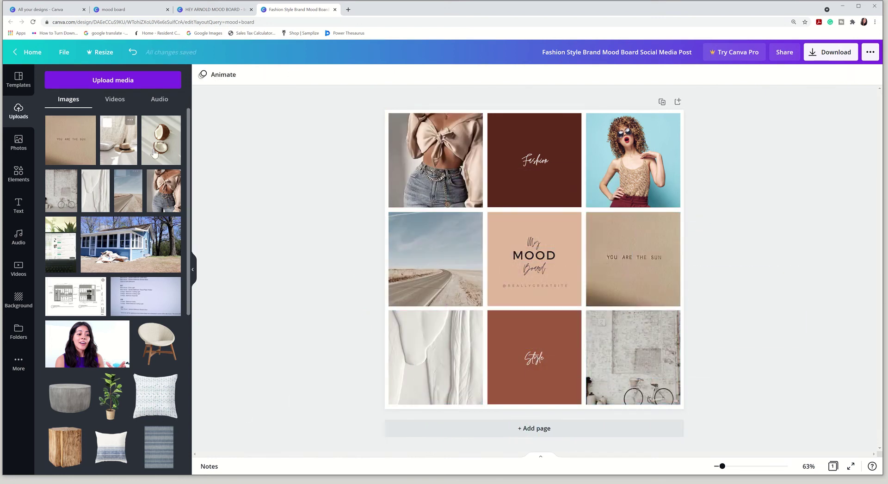
{"action": "left_click_drag", "start_coordinate": [161, 140], "coordinate": [652, 146]}
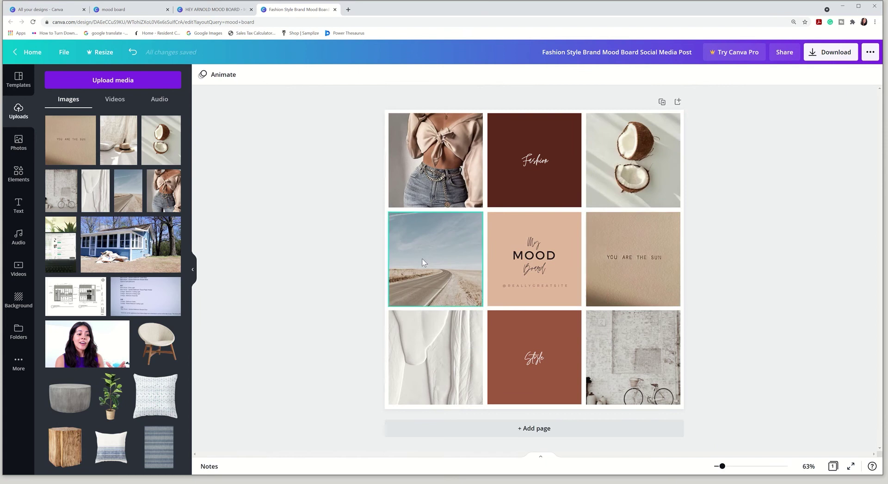
Replace the dark background of the "Fashion" tile with an empty square frame from the Frames collection
{"action": "left_click", "coordinate": [128, 190]}
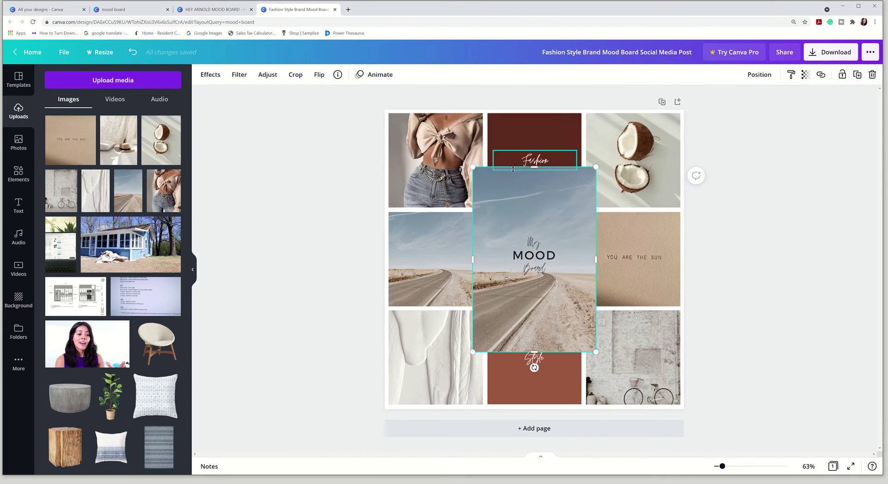
{"action": "left_click_drag", "start_coordinate": [494, 175], "coordinate": [464, 212]}
{"action": "left_click", "coordinate": [19, 173]}
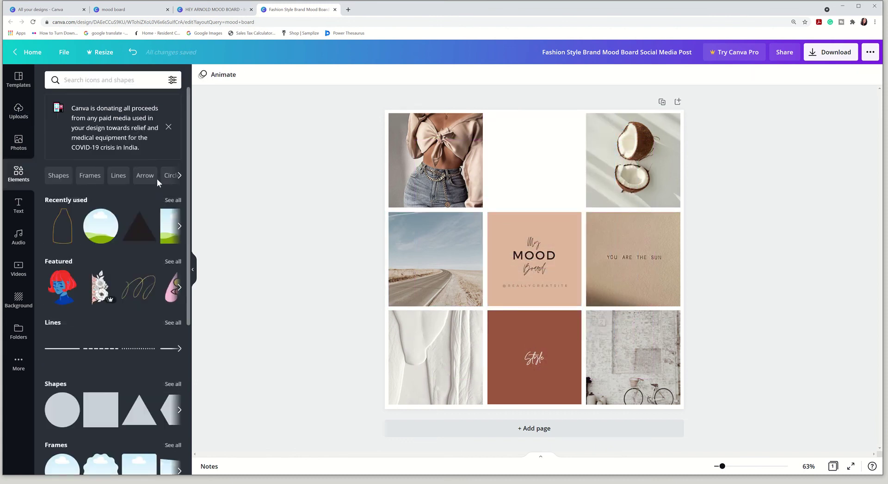
{"action": "scroll", "coordinate": [158, 184], "scroll_direction": "down", "scroll_amount": 6}
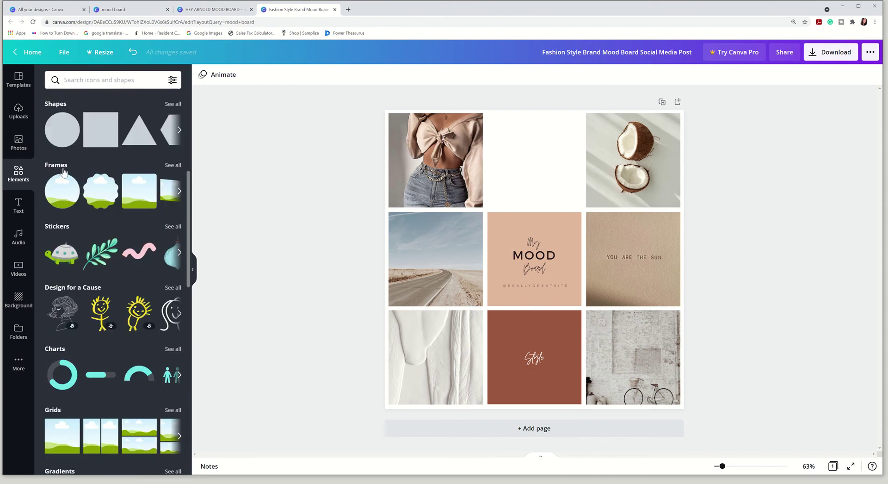
{"action": "left_click", "coordinate": [174, 167]}
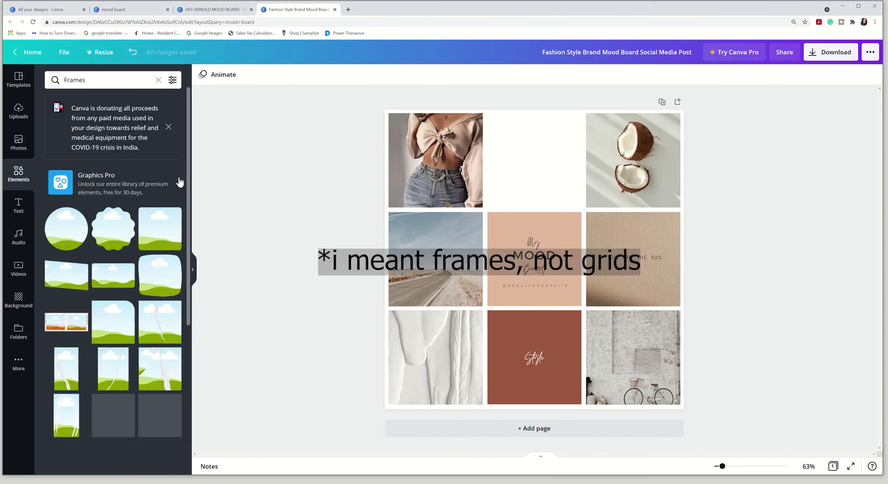
{"action": "scroll", "coordinate": [169, 194], "scroll_direction": "down", "scroll_amount": 1}
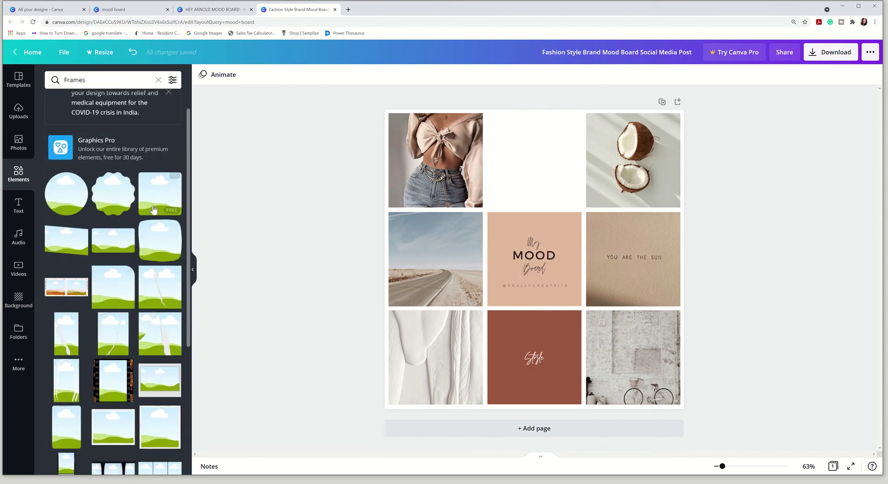
{"action": "scroll", "coordinate": [149, 207], "scroll_direction": "down", "scroll_amount": 4}
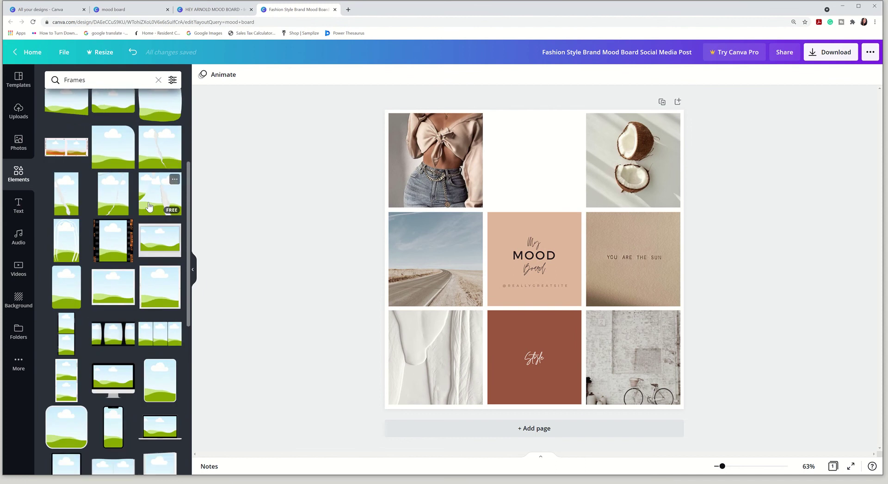
{"action": "scroll", "coordinate": [149, 207], "scroll_direction": "down", "scroll_amount": 10}
{"action": "left_click", "coordinate": [102, 313]}
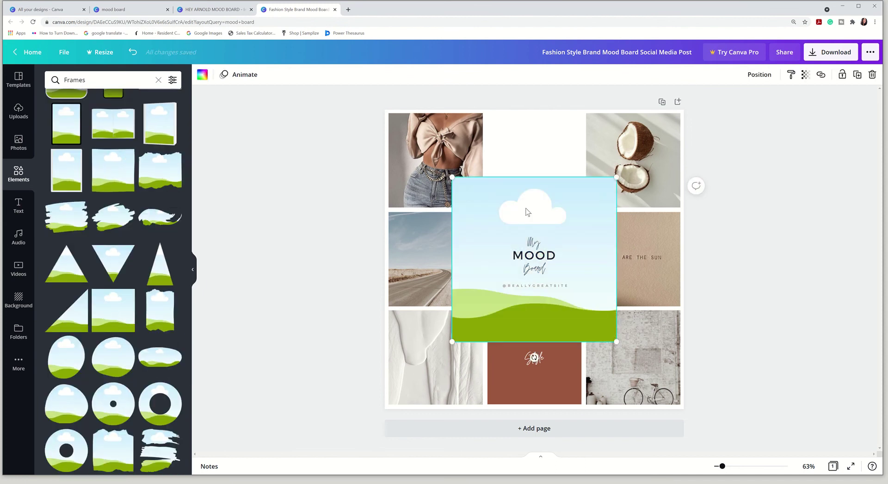
{"action": "left_click_drag", "start_coordinate": [486, 208], "coordinate": [527, 148]}
Fill the top-middle frame with the straw hat photo and fit it to the tile
{"action": "left_click", "coordinate": [11, 112]}
{"action": "left_click", "coordinate": [119, 138]}
{"action": "left_click_drag", "start_coordinate": [546, 182], "coordinate": [547, 142]}
{"action": "left_click", "coordinate": [601, 134]}
{"action": "left_click_drag", "start_coordinate": [602, 136], "coordinate": [503, 134]}
{"action": "left_click_drag", "start_coordinate": [123, 154], "coordinate": [535, 259]}
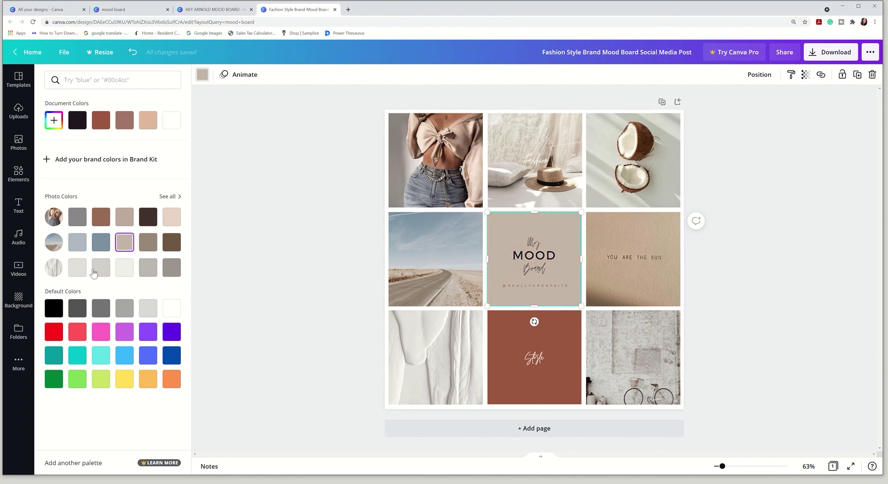
Recolor the centre tile with the road photo's beige and the "Style" tile with the denim outfit photo's brown
{"action": "left_click", "coordinate": [94, 270]}
{"action": "left_click", "coordinate": [123, 248]}
{"action": "left_click", "coordinate": [546, 334]}
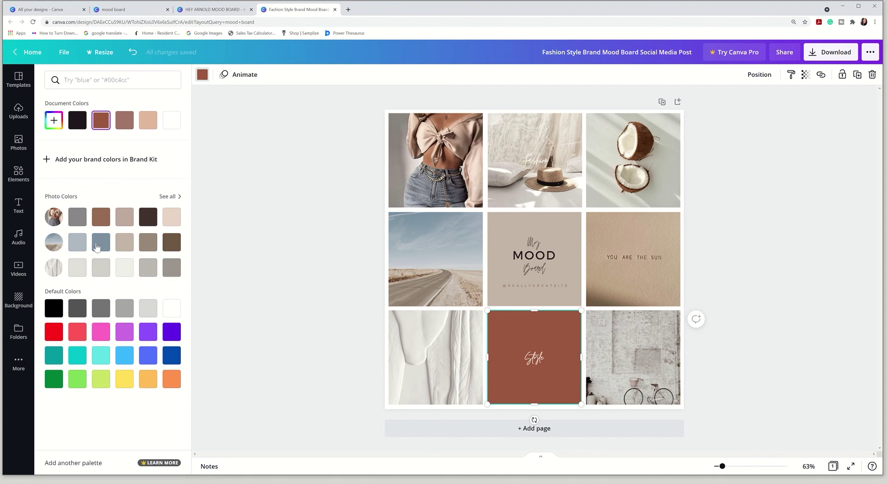
{"action": "left_click", "coordinate": [101, 219]}
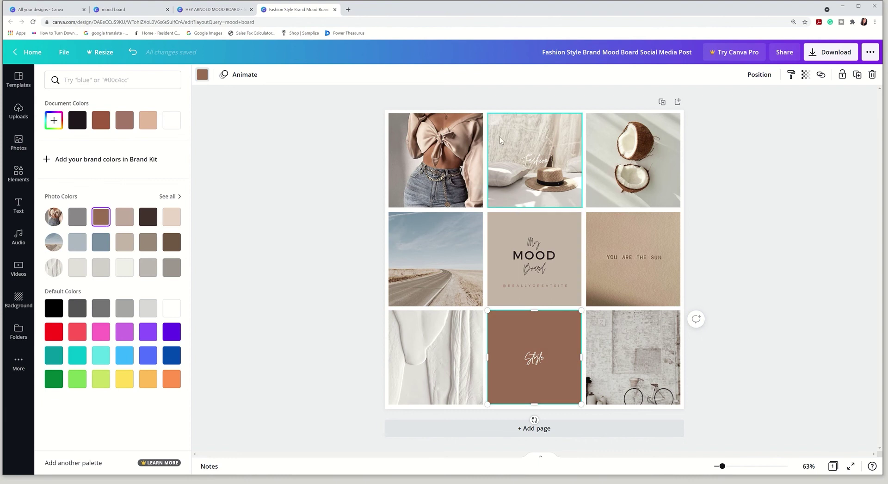
Extend the denim outfit photo down over the road tile and delete the "Fashion" text from the hat photo
{"action": "left_click", "coordinate": [288, 282]}
{"action": "left_click", "coordinate": [435, 185]}
{"action": "left_click_drag", "start_coordinate": [435, 208], "coordinate": [436, 305]}
{"action": "left_click", "coordinate": [436, 247]}
{"action": "key", "text": "Delete"}
{"action": "key", "text": "Delete"}
Widen the brown "Style" tile across the bicycle photo's space and undo the last two changes
{"action": "left_click", "coordinate": [601, 277]}
{"action": "left_click", "coordinate": [556, 379]}
{"action": "left_click_drag", "start_coordinate": [581, 356], "coordinate": [680, 357]}
{"action": "left_click", "coordinate": [611, 334]}
{"action": "key", "text": "Delete"}
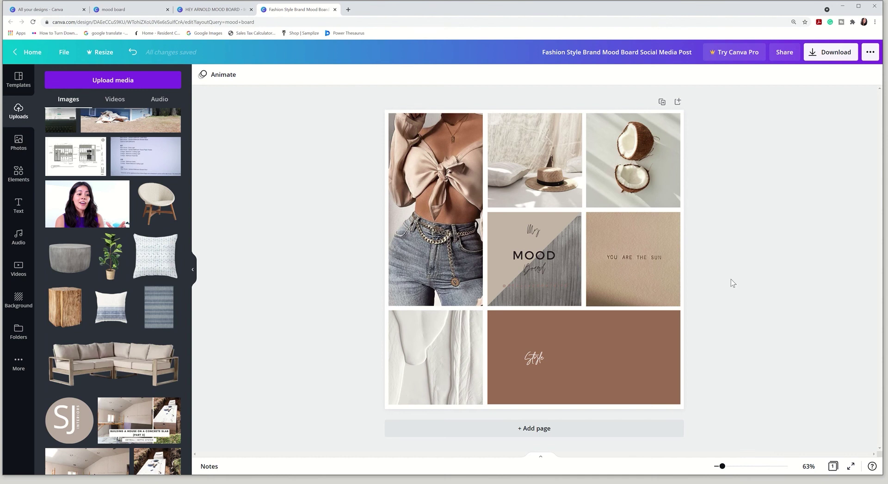
{"action": "key", "text": "ctrl+z"}
{"action": "key", "text": "ctrl+z"}
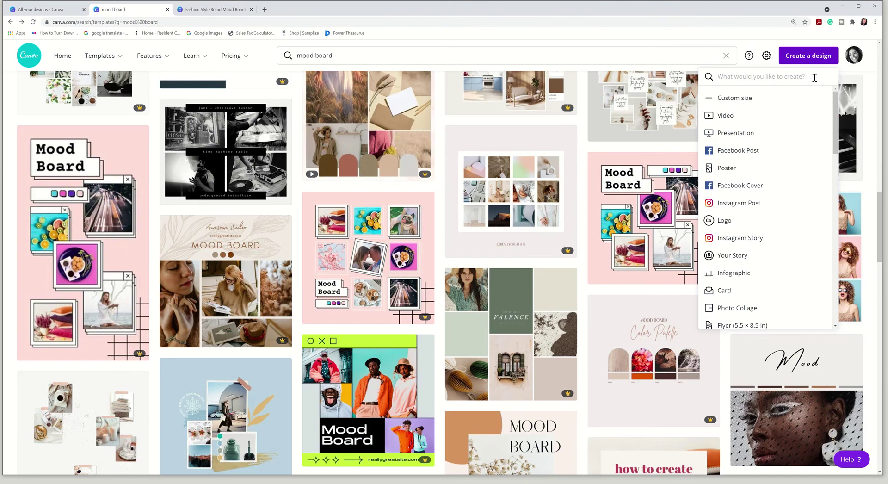
Create a blank Instagram Post and fit the coconut photo at bottom left and the "YOU ARE THE SUN" photo at bottom right
{"action": "left_click", "coordinate": [741, 208]}
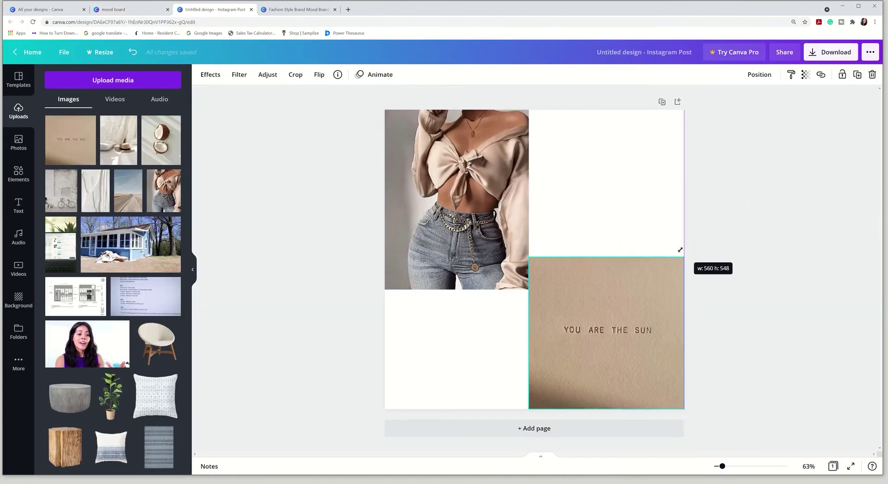
{"action": "left_click_drag", "start_coordinate": [606, 257], "coordinate": [606, 232]}
{"action": "left_click", "coordinate": [161, 140]}
{"action": "left_click_drag", "start_coordinate": [534, 259], "coordinate": [457, 319]}
{"action": "left_click_drag", "start_coordinate": [529, 228], "coordinate": [482, 290]}
{"action": "left_click_drag", "start_coordinate": [482, 348], "coordinate": [526, 342]}
Add the straw hat photo to the page's top-right area and resize it to fill the space
{"action": "left_click", "coordinate": [120, 147]}
{"action": "left_click_drag", "start_coordinate": [534, 259], "coordinate": [597, 200]}
{"action": "left_click_drag", "start_coordinate": [597, 290], "coordinate": [595, 231]}
{"action": "left_click_drag", "start_coordinate": [666, 171], "coordinate": [684, 171]}
Add a small frame near the middle of the collage and fill it with the white texture photo
{"action": "left_click", "coordinate": [15, 174]}
{"action": "left_click", "coordinate": [62, 330]}
{"action": "left_click_drag", "start_coordinate": [617, 179], "coordinate": [575, 217]}
{"action": "left_click_drag", "start_coordinate": [452, 343], "coordinate": [529, 290]}
{"action": "left_click", "coordinate": [18, 111]}
{"action": "left_click_drag", "start_coordinate": [95, 190], "coordinate": [537, 253]}
Trim the inner edges of the collage photos to leave narrow gaps between them
{"action": "left_click", "coordinate": [415, 209]}
{"action": "left_click_drag", "start_coordinate": [457, 289], "coordinate": [456, 285]}
{"action": "left_click", "coordinate": [577, 321]}
{"action": "left_click_drag", "start_coordinate": [528, 320], "coordinate": [533, 321]}
{"action": "left_click_drag", "start_coordinate": [528, 171], "coordinate": [532, 171]}
{"action": "left_click", "coordinate": [630, 241]}
{"action": "left_click_drag", "start_coordinate": [607, 232], "coordinate": [608, 236]}
{"action": "left_click", "coordinate": [728, 239]}
On the second page, build a row of three rounded portrait frames and duplicate it below as a second row
{"action": "left_click", "coordinate": [66, 287]}
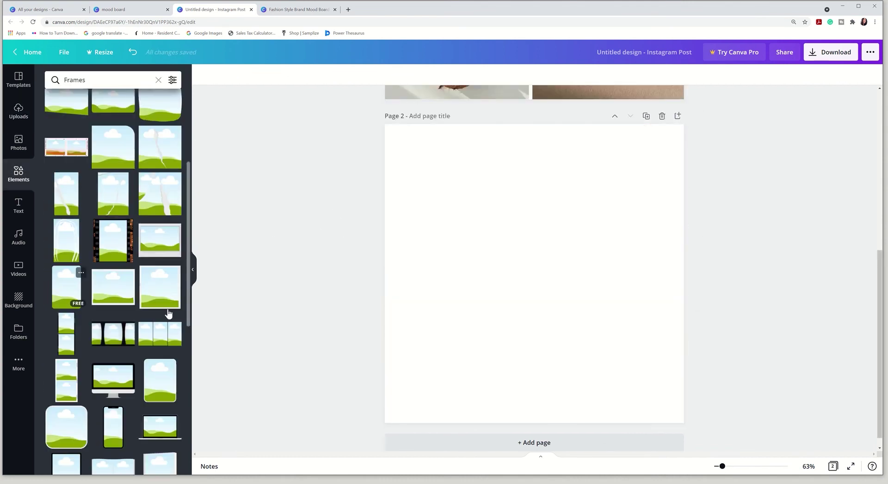
{"action": "left_click_drag", "start_coordinate": [509, 277], "coordinate": [416, 211]}
{"action": "left_click_drag", "start_coordinate": [495, 289], "coordinate": [610, 212]}
{"action": "left_click", "coordinate": [517, 248]}
{"action": "key", "text": "ctrl+a"}
{"action": "left_click_drag", "start_coordinate": [458, 200], "coordinate": [477, 200]}
{"action": "left_click_drag", "start_coordinate": [530, 191], "coordinate": [529, 370], "text": "alt"}
Resize and align the six rounded frames into an evenly spaced grid filling the second page
{"action": "left_click_drag", "start_coordinate": [697, 244], "coordinate": [416, 218]}
{"action": "left_click_drag", "start_coordinate": [404, 241], "coordinate": [394, 257]}
{"action": "left_click_drag", "start_coordinate": [664, 250], "coordinate": [683, 263]}
{"action": "left_click_drag", "start_coordinate": [698, 370], "coordinate": [430, 345]}
{"action": "left_click_drag", "start_coordinate": [646, 305], "coordinate": [683, 286]}
{"action": "left_click_drag", "start_coordinate": [622, 312], "coordinate": [622, 291]}
{"action": "key", "text": "ctrl+a"}
{"action": "left_click_drag", "start_coordinate": [526, 208], "coordinate": [429, 199]}
{"action": "left_click", "coordinate": [296, 218]}
Fill the top-left frame with the denim outfit, the top-middle with the road and the bottom-middle with the white texture
{"action": "left_click", "coordinate": [18, 111]}
{"action": "left_click", "coordinate": [155, 182]}
{"action": "left_click", "coordinate": [128, 189]}
{"action": "left_click_drag", "start_coordinate": [526, 229], "coordinate": [527, 194]}
{"action": "left_click", "coordinate": [95, 189]}
{"action": "left_click_drag", "start_coordinate": [555, 259], "coordinate": [545, 323]}
Fill the bottom-left frame with the bicycle photo, the top-right with the hat and the bottom-right with "YOU ARE THE SUN"
{"action": "left_click", "coordinate": [62, 189]}
{"action": "left_click_drag", "start_coordinate": [482, 278], "coordinate": [378, 317]}
{"action": "left_click", "coordinate": [119, 139]}
{"action": "left_click", "coordinate": [70, 140]}
{"action": "left_click_drag", "start_coordinate": [532, 266], "coordinate": [632, 324]}
{"action": "left_click", "coordinate": [636, 323]}
{"action": "left_click", "coordinate": [628, 205], "text": "shift"}
{"action": "left_click_drag", "start_coordinate": [628, 205], "coordinate": [621, 205]}
{"action": "left_click", "coordinate": [540, 126]}
Add a third page and place the denim outfit photo in its top-left corner, scaled to about a third of the width
{"action": "left_click", "coordinate": [533, 442]}
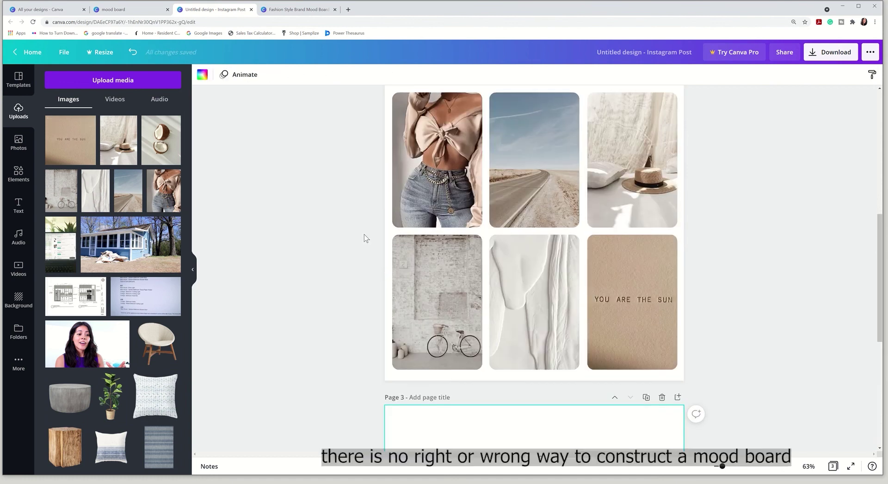
{"action": "left_click", "coordinate": [163, 189]}
{"action": "left_click_drag", "start_coordinate": [501, 240], "coordinate": [421, 180]}
{"action": "left_click_drag", "start_coordinate": [525, 301], "coordinate": [483, 250]}
Complete the third page's top row with the road photo in the middle and the coconut photo at right
{"action": "left_click", "coordinate": [127, 190]}
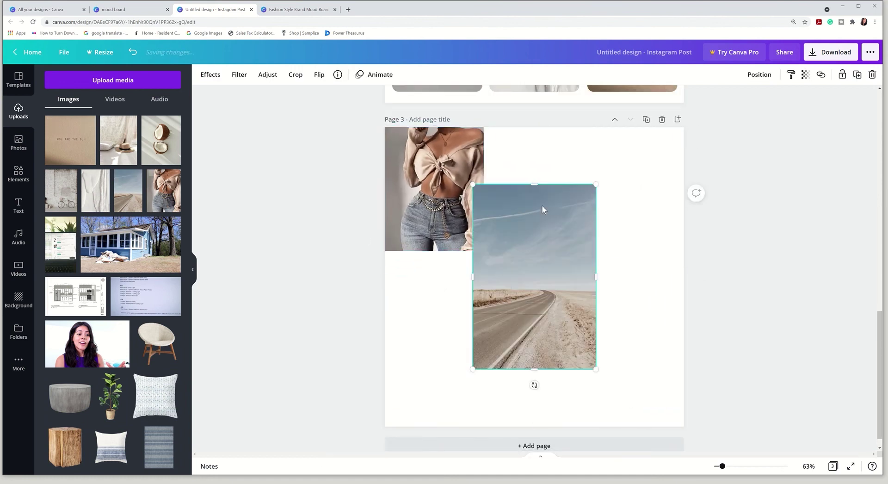
{"action": "left_click_drag", "start_coordinate": [542, 205], "coordinate": [550, 150]}
{"action": "left_click_drag", "start_coordinate": [606, 310], "coordinate": [601, 159]}
{"action": "left_click", "coordinate": [161, 140]}
{"action": "left_click_drag", "start_coordinate": [663, 244], "coordinate": [668, 249]}
Build the third page's bottom row from the bicycle, white texture and "YOU ARE THE SUN" photos, left to right
{"action": "left_click", "coordinate": [61, 190]}
{"action": "left_click_drag", "start_coordinate": [538, 282], "coordinate": [454, 344]}
{"action": "left_click_drag", "start_coordinate": [517, 250], "coordinate": [483, 294]}
{"action": "left_click_drag", "start_coordinate": [95, 190], "coordinate": [515, 343]}
{"action": "left_click_drag", "start_coordinate": [601, 249], "coordinate": [570, 294]}
{"action": "left_click", "coordinate": [71, 140]}
{"action": "left_click_drag", "start_coordinate": [476, 243], "coordinate": [602, 311]}
{"action": "left_click_drag", "start_coordinate": [735, 262], "coordinate": [684, 294]}
Enlarge the top-row outfit, road and coconut photos downward to one common bottom edge
{"action": "left_click_drag", "start_coordinate": [429, 191], "coordinate": [429, 191]}
{"action": "left_click_drag", "start_coordinate": [665, 251], "coordinate": [682, 263]}
{"action": "left_click", "coordinate": [421, 236]}
{"action": "left_click_drag", "start_coordinate": [436, 259], "coordinate": [436, 279]}
{"action": "left_click", "coordinate": [523, 243]}
{"action": "left_click_drag", "start_coordinate": [534, 259], "coordinate": [533, 279]}
{"action": "left_click", "coordinate": [606, 245]}
{"action": "left_click_drag", "start_coordinate": [626, 261], "coordinate": [615, 279]}
Adjust the side edges of the bottom-row photos to line up with the columns of the top row
{"action": "left_click_drag", "start_coordinate": [733, 327], "coordinate": [428, 365]}
{"action": "left_click", "coordinate": [539, 348]}
{"action": "left_click", "coordinate": [596, 352]}
{"action": "left_click_drag", "start_coordinate": [571, 359], "coordinate": [579, 359]}
{"action": "left_click", "coordinate": [548, 355]}
{"action": "left_click_drag", "start_coordinate": [483, 357], "coordinate": [488, 357]}
{"action": "left_click", "coordinate": [470, 352]}
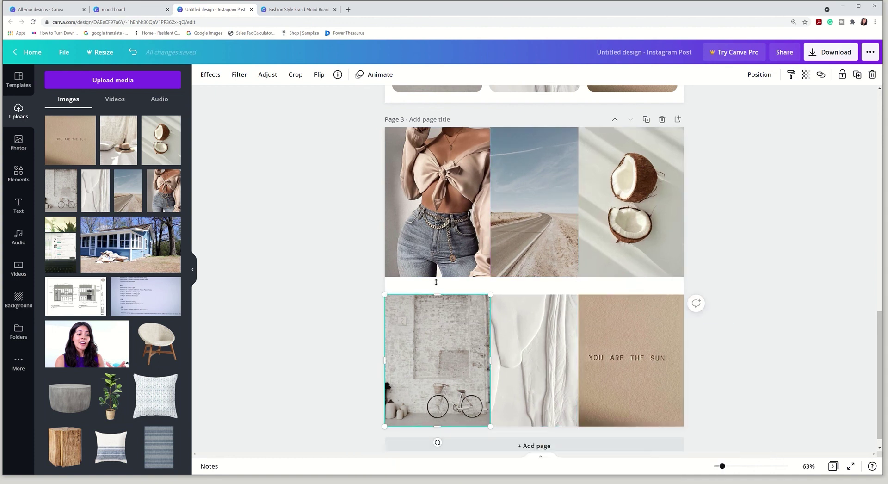
Extend the three bottom-row photos upward to close the white gap below the top row
{"action": "left_click_drag", "start_coordinate": [437, 294], "coordinate": [437, 276]}
{"action": "left_click", "coordinate": [518, 315]}
{"action": "left_click_drag", "start_coordinate": [533, 294], "coordinate": [533, 276]}
{"action": "left_click", "coordinate": [622, 319]}
{"action": "left_click_drag", "start_coordinate": [631, 295], "coordinate": [630, 275]}
{"action": "left_click", "coordinate": [290, 272]}
{"action": "scroll", "coordinate": [290, 271], "scroll_direction": "down", "scroll_amount": 1}
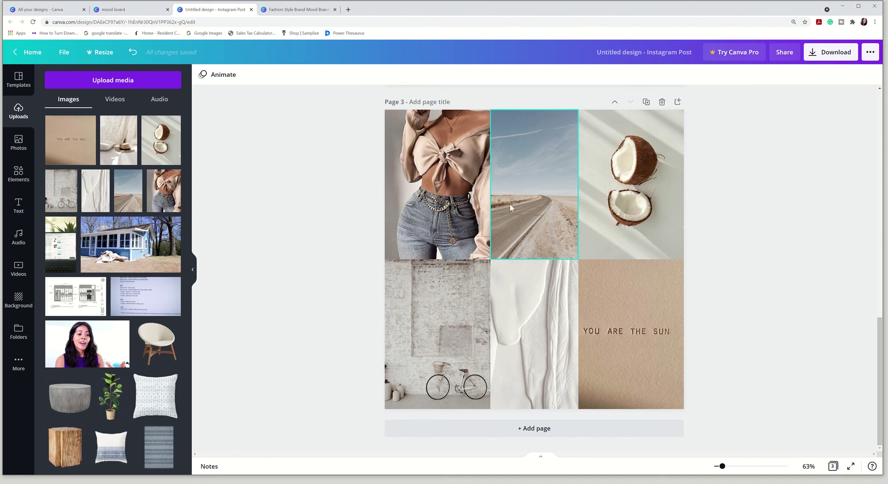
Swap the road photo with the coconut photo in the top row, and the bicycle with the white texture below
{"action": "left_click_drag", "start_coordinate": [534, 193], "coordinate": [505, 180]}
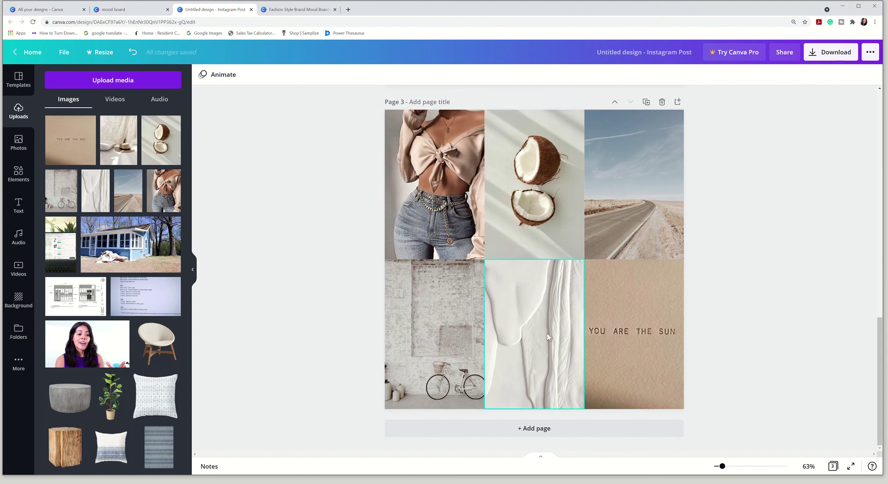
{"action": "left_click_drag", "start_coordinate": [558, 327], "coordinate": [569, 306]}
{"action": "left_click_drag", "start_coordinate": [420, 307], "coordinate": [459, 304]}
{"action": "left_click", "coordinate": [343, 292]}
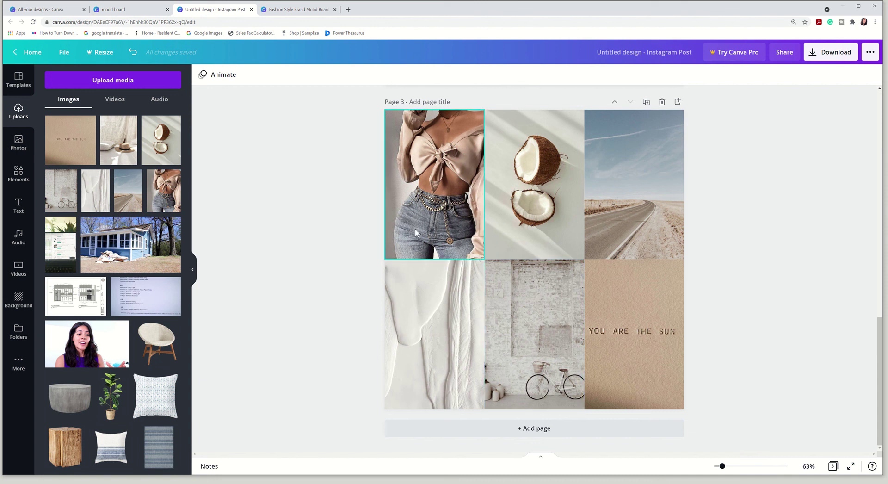
Replace the bottom-middle bicycle photo with the straw hat photo, scaled to fill the empty tile
{"action": "left_click", "coordinate": [550, 303]}
{"action": "key", "text": "Delete"}
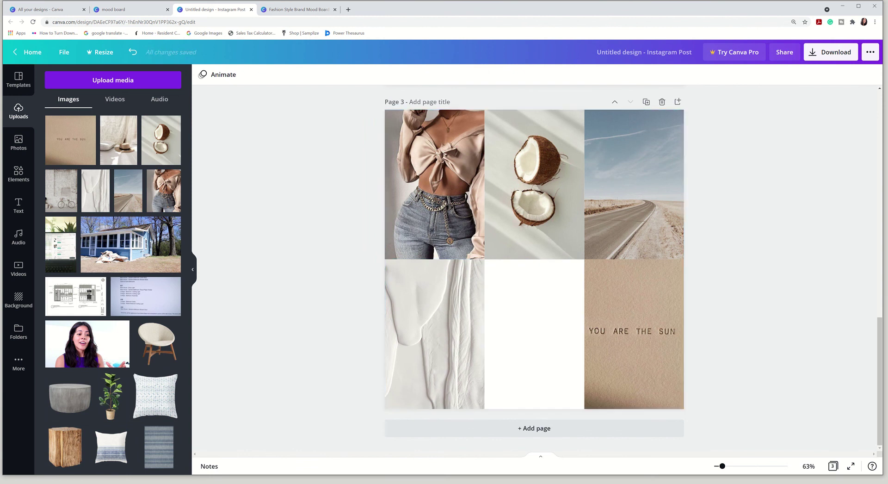
{"action": "left_click", "coordinate": [126, 158]}
{"action": "left_click_drag", "start_coordinate": [514, 231], "coordinate": [514, 295]}
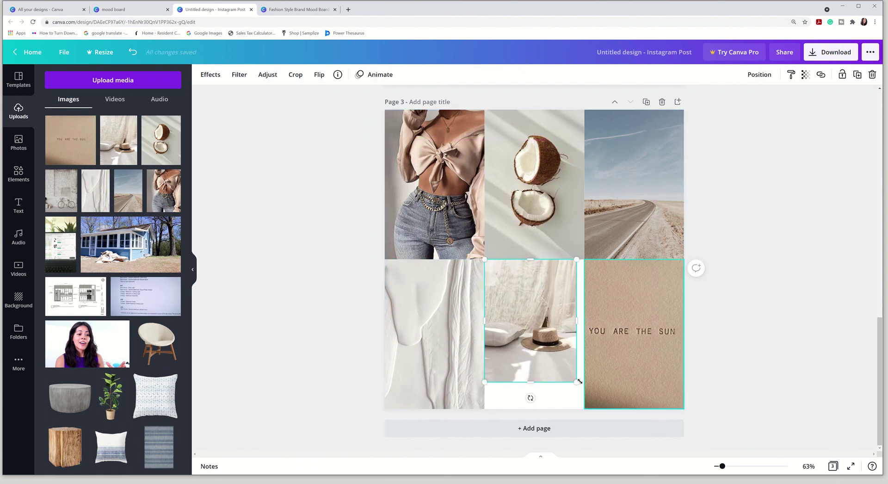
{"action": "left_click_drag", "start_coordinate": [576, 381], "coordinate": [531, 409]}
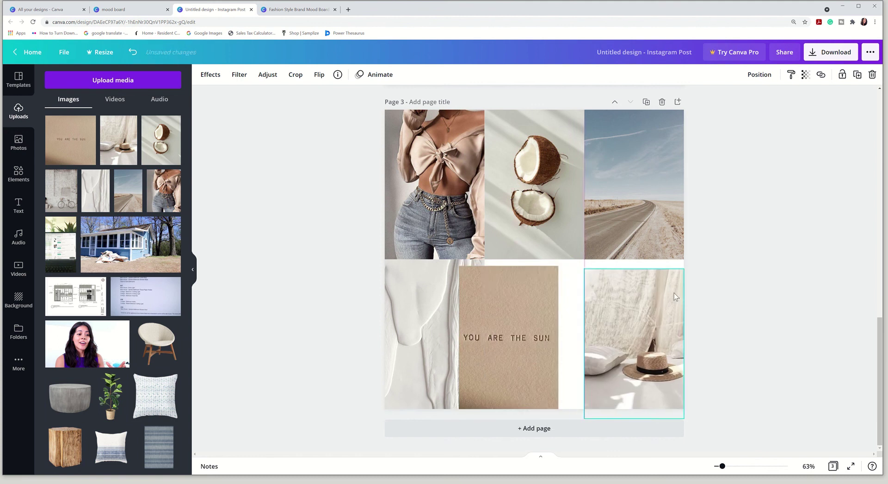
Swap the bottom row's hat and "YOU ARE THE SUN" photos, aligning both with the grid
{"action": "left_click_drag", "start_coordinate": [673, 293], "coordinate": [673, 286]}
{"action": "left_click_drag", "start_coordinate": [525, 277], "coordinate": [552, 277]}
{"action": "left_click", "coordinate": [313, 256]}
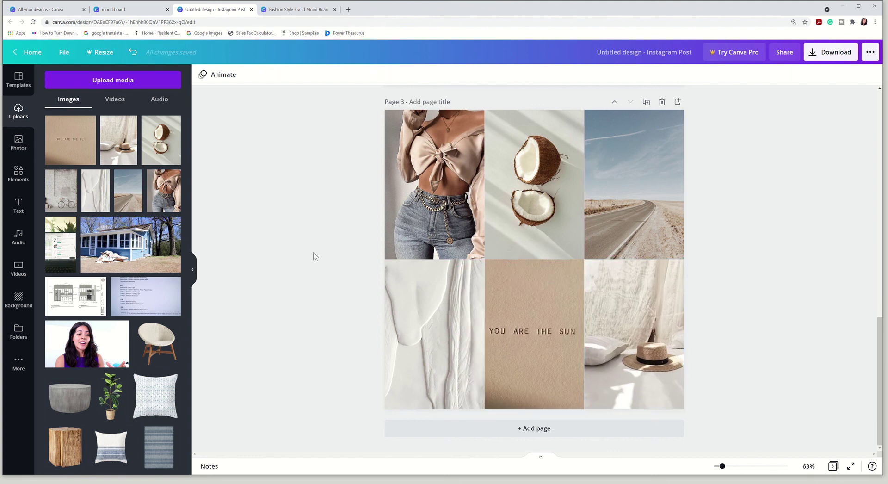
Rearrange the grid with texture, outfit and coconut photos on top and hat, "YOU ARE THE SUN" and road photos below
{"action": "left_click_drag", "start_coordinate": [634, 300], "coordinate": [435, 329]}
{"action": "left_click_drag", "start_coordinate": [452, 268], "coordinate": [634, 295]}
{"action": "left_click_drag", "start_coordinate": [437, 164], "coordinate": [427, 143]}
{"action": "left_click_drag", "start_coordinate": [434, 321], "coordinate": [434, 292]}
{"action": "left_click_drag", "start_coordinate": [633, 194], "coordinate": [617, 303]}
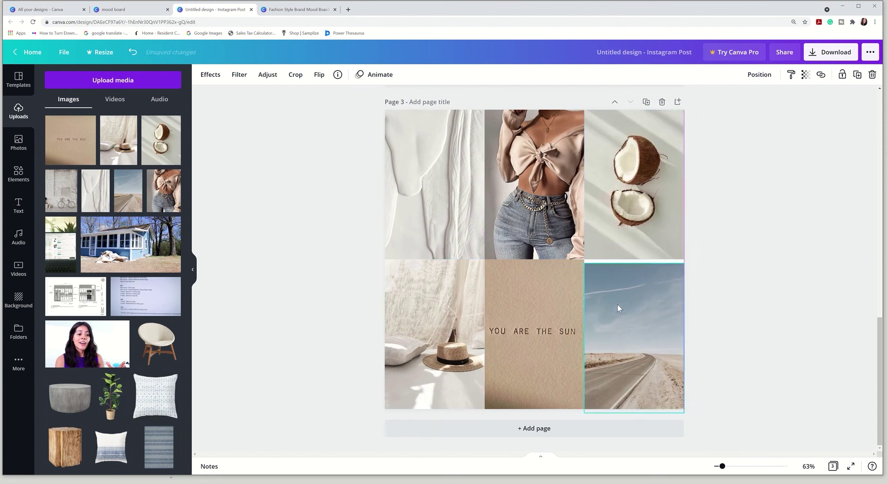
{"action": "left_click_drag", "start_coordinate": [546, 301], "coordinate": [524, 319]}
{"action": "left_click_drag", "start_coordinate": [451, 288], "coordinate": [551, 293]}
{"action": "left_click", "coordinate": [360, 286]}
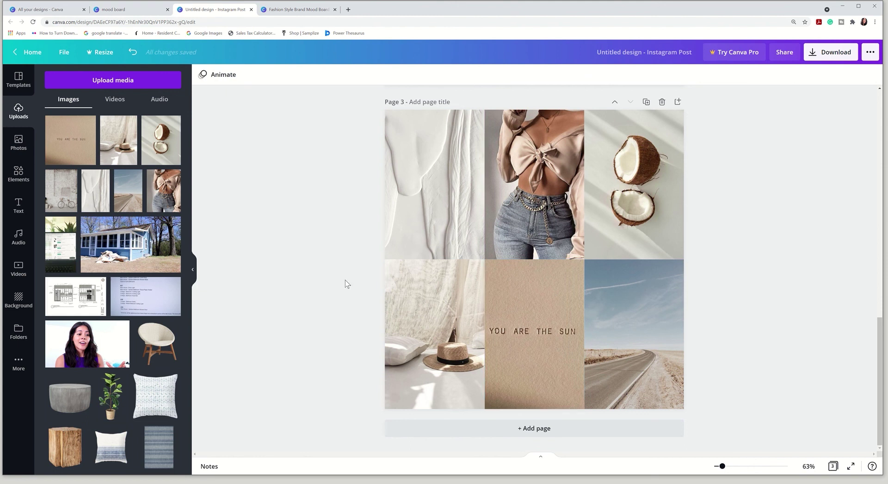
Trim the top edges of the three bottom-row photos slightly to leave a thin white gap between the two rows
{"action": "left_click", "coordinate": [434, 300]}
{"action": "left_click_drag", "start_coordinate": [434, 259], "coordinate": [434, 263]}
{"action": "left_click", "coordinate": [533, 300]}
{"action": "left_click_drag", "start_coordinate": [534, 259], "coordinate": [533, 263]}
{"action": "left_click", "coordinate": [634, 300]}
{"action": "left_click_drag", "start_coordinate": [633, 260], "coordinate": [634, 263]}
Trim the inner side edges of the texture, coconut, hat and road photos to leave thin white gaps between the columns
{"action": "left_click", "coordinate": [455, 208]}
{"action": "left_click_drag", "start_coordinate": [484, 184], "coordinate": [481, 184]}
{"action": "left_click", "coordinate": [611, 176]}
{"action": "left_click_drag", "start_coordinate": [584, 184], "coordinate": [587, 184]}
{"action": "left_click", "coordinate": [458, 324]}
{"action": "left_click_drag", "start_coordinate": [484, 335], "coordinate": [482, 335]}
{"action": "left_click", "coordinate": [610, 334]}
{"action": "left_click_drag", "start_coordinate": [584, 334], "coordinate": [586, 333]}
{"action": "left_click", "coordinate": [314, 246]}
Review the finished mood board layouts on the earlier pages, starting from page 1
{"action": "scroll", "coordinate": [339, 262], "scroll_direction": "up", "scroll_amount": 1}
{"action": "scroll", "coordinate": [339, 268], "scroll_direction": "up", "scroll_amount": 10}
{"action": "scroll", "coordinate": [339, 267], "scroll_direction": "up", "scroll_amount": 3}
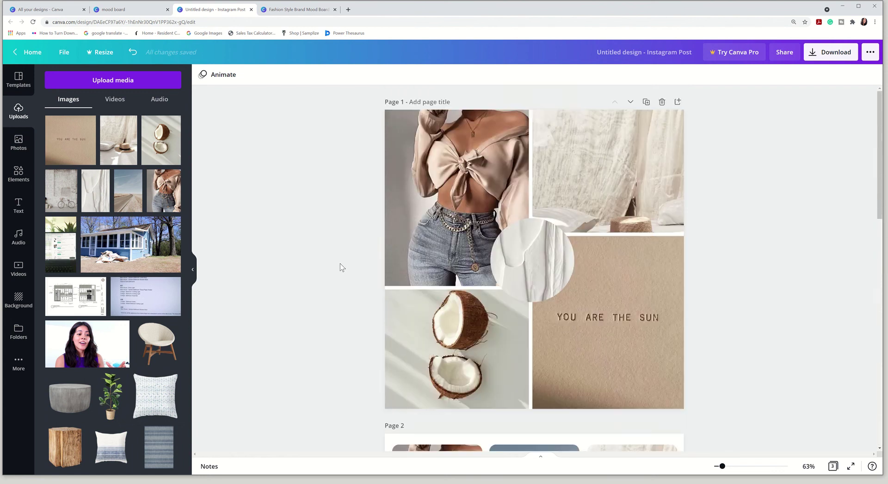
{"action": "scroll", "coordinate": [384, 252], "scroll_direction": "down", "scroll_amount": 6}
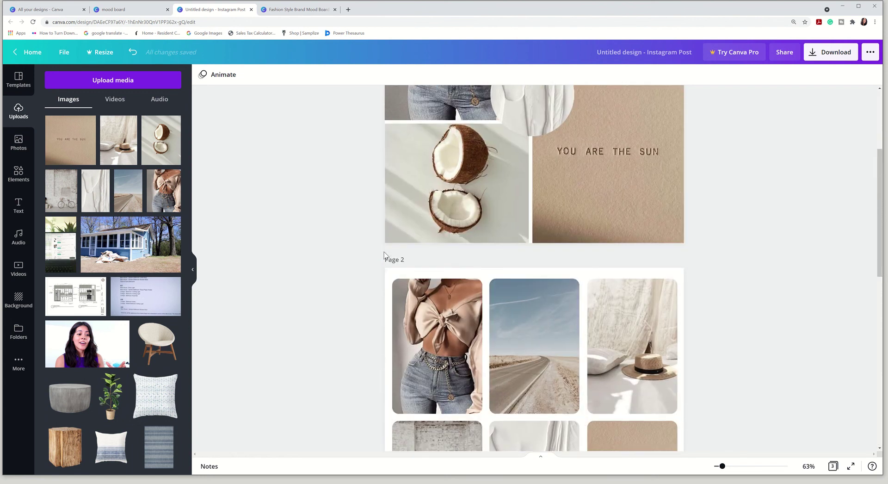